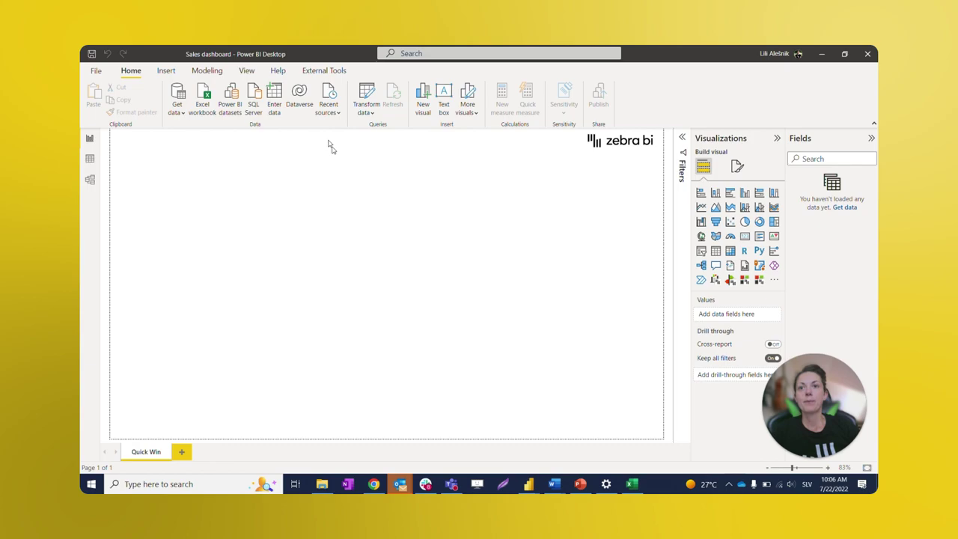
- Start a new Enter data table, then copy the sales rows from the Excel workbook
click(275, 106)
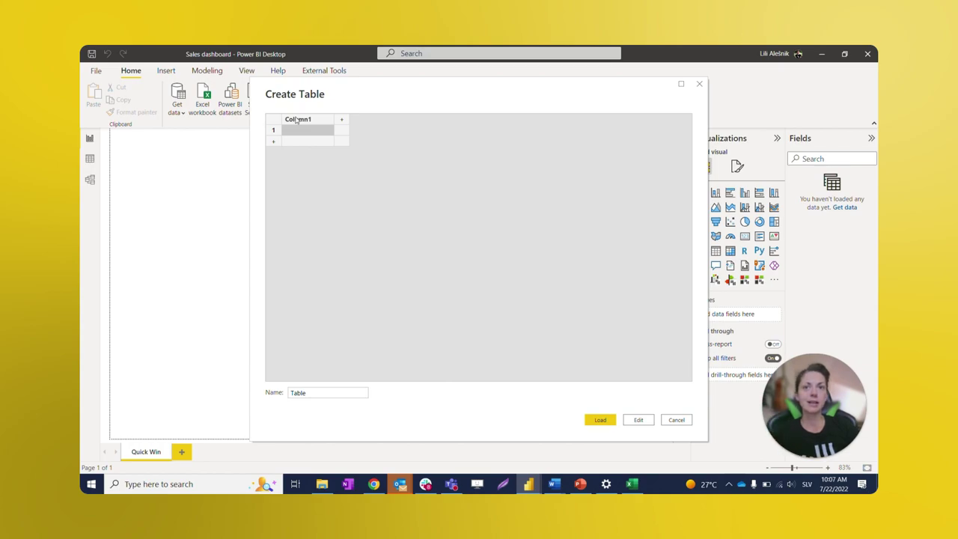
key(alt+Tab)
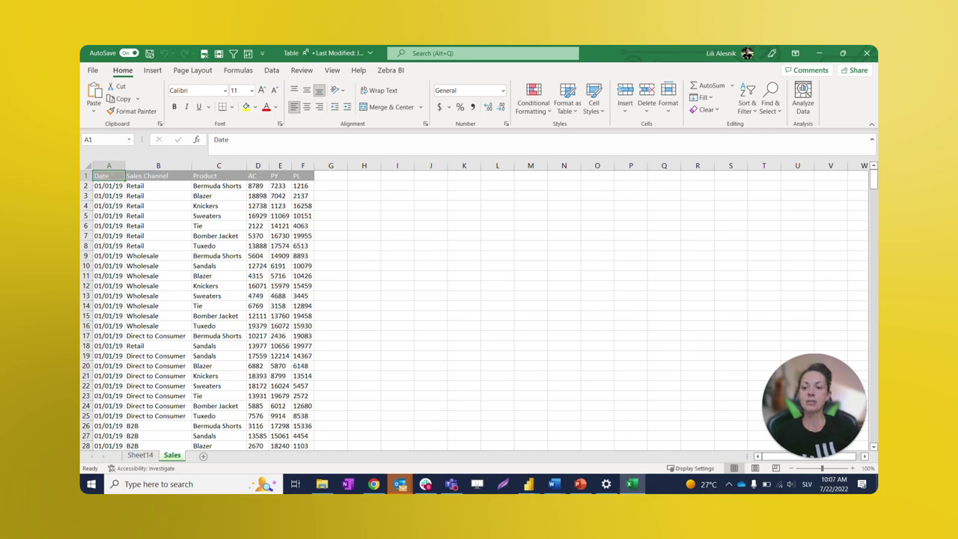
click(93, 171)
right_click(112, 174)
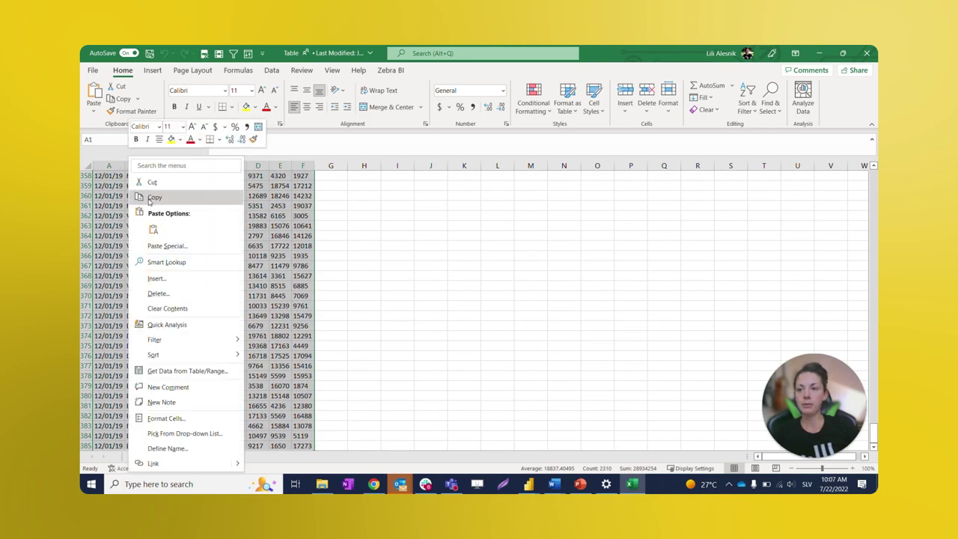
click(150, 197)
- Paste the copied sales rows into the new table and rename it 'Sales'
key(alt+Tab)
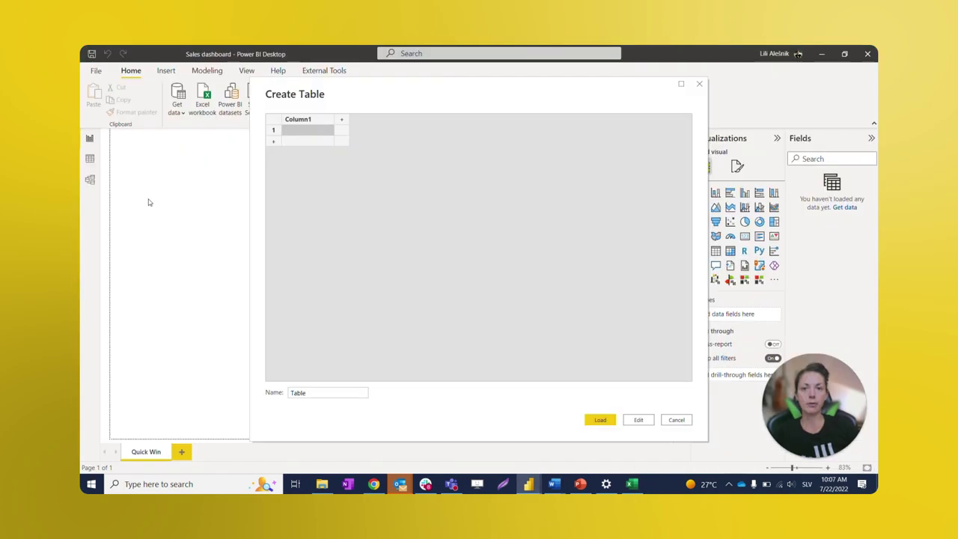
right_click(313, 119)
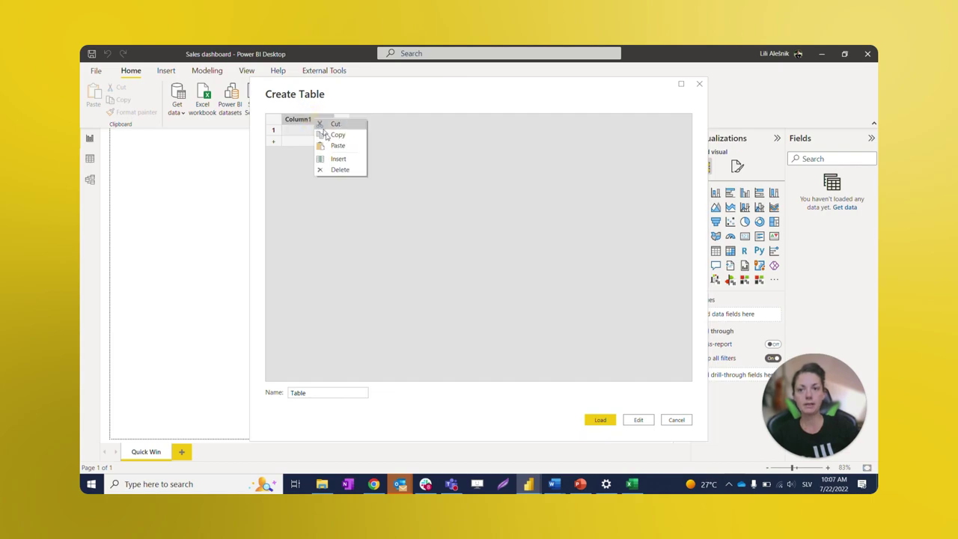
click(332, 152)
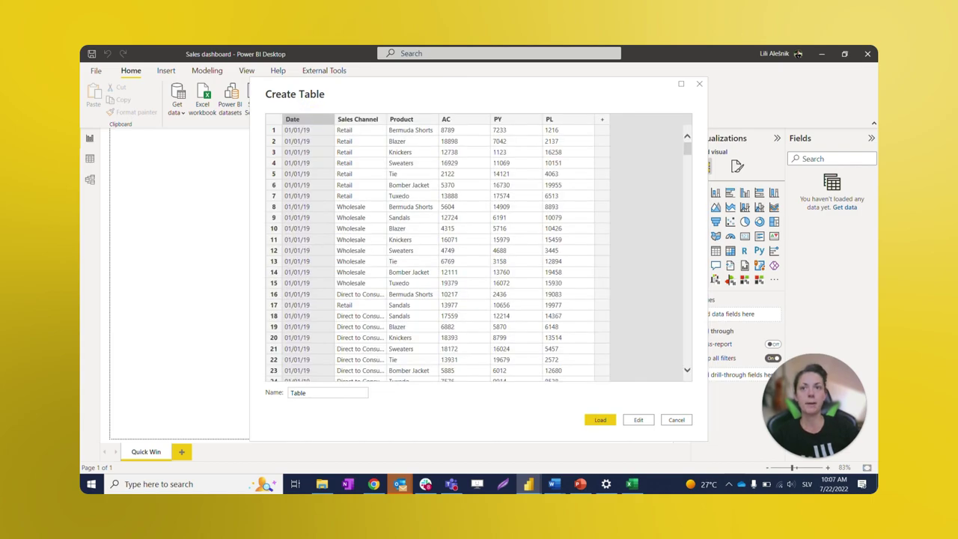
click(301, 392)
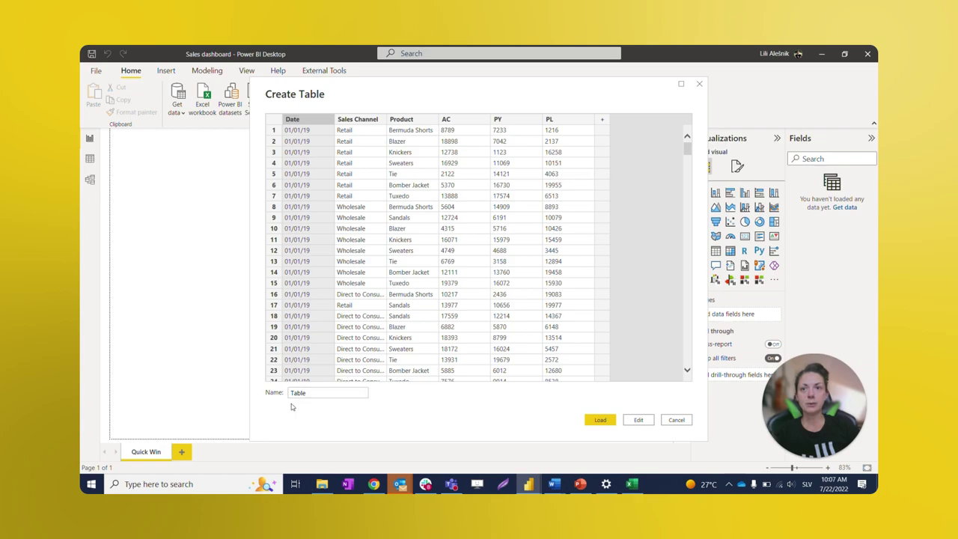
drag(314, 392, 252, 389)
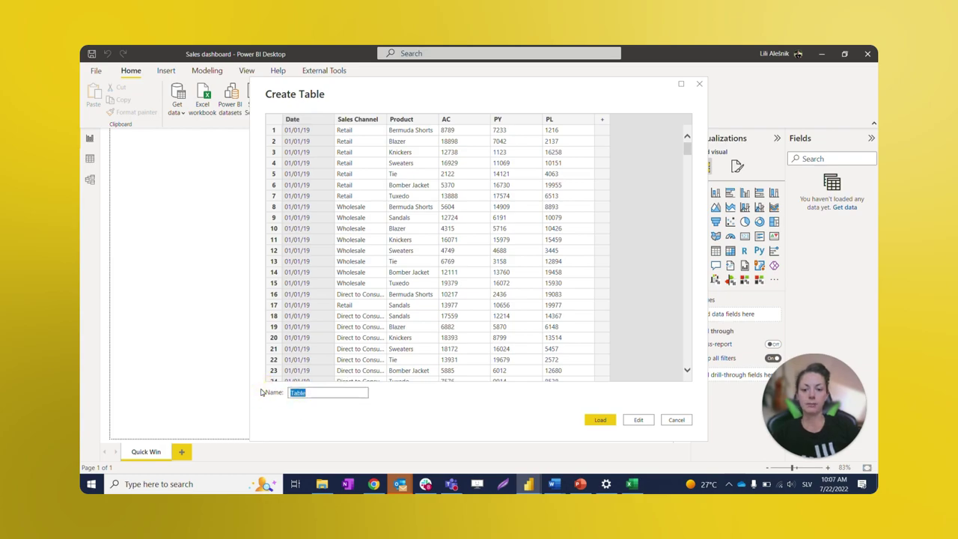
text(Sales)
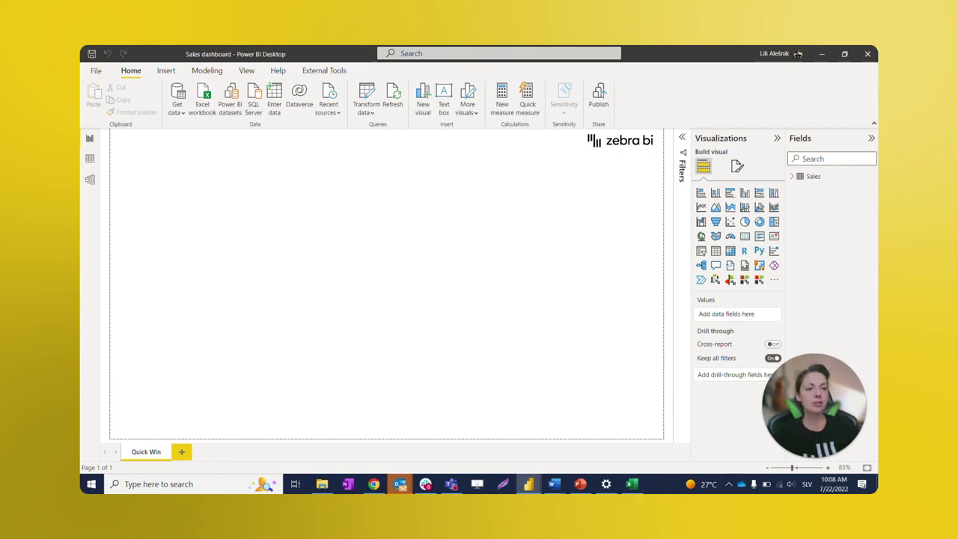
- Expand the Sales table in Fields to show AC, Date, PL, Product, PY and Sales Channel
click(792, 177)
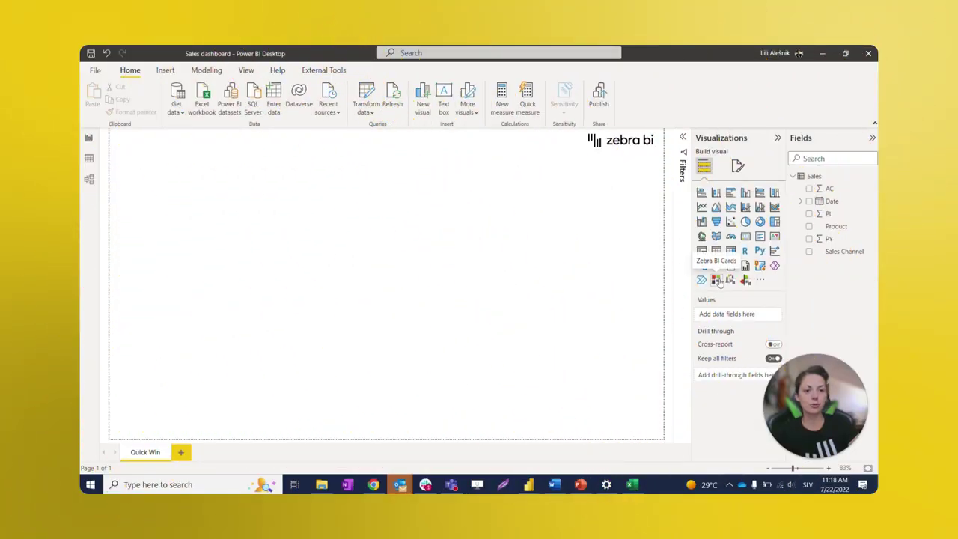
- Place a Zebra BI Cards visual top-left with AC as values, PY as previous year, PL as plan
click(716, 279)
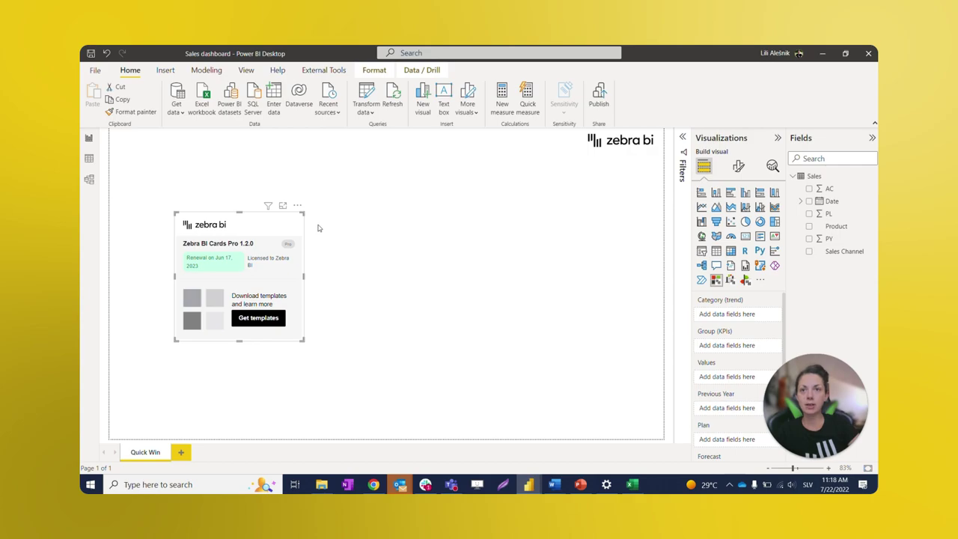
drag(297, 223, 253, 172)
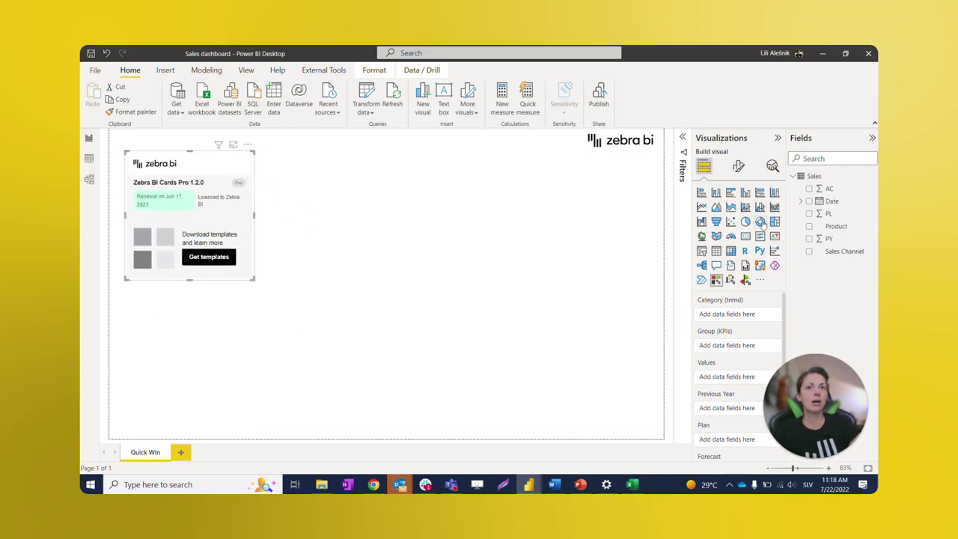
drag(826, 190, 716, 358)
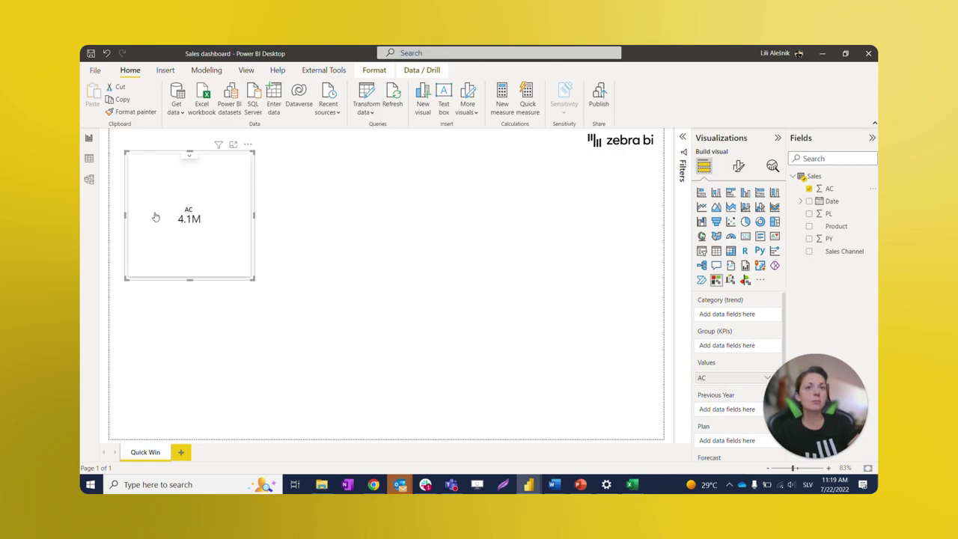
drag(828, 241, 721, 410)
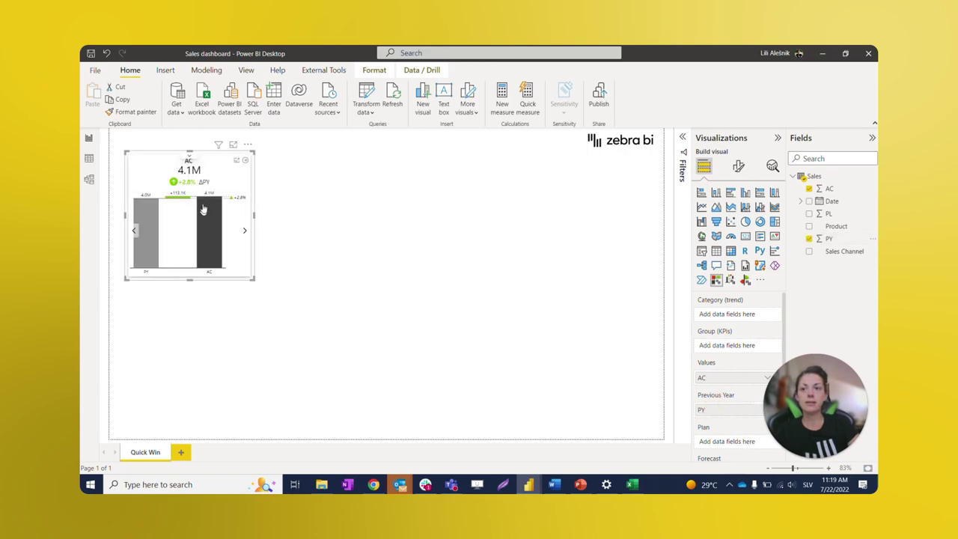
mouse_move(200, 187)
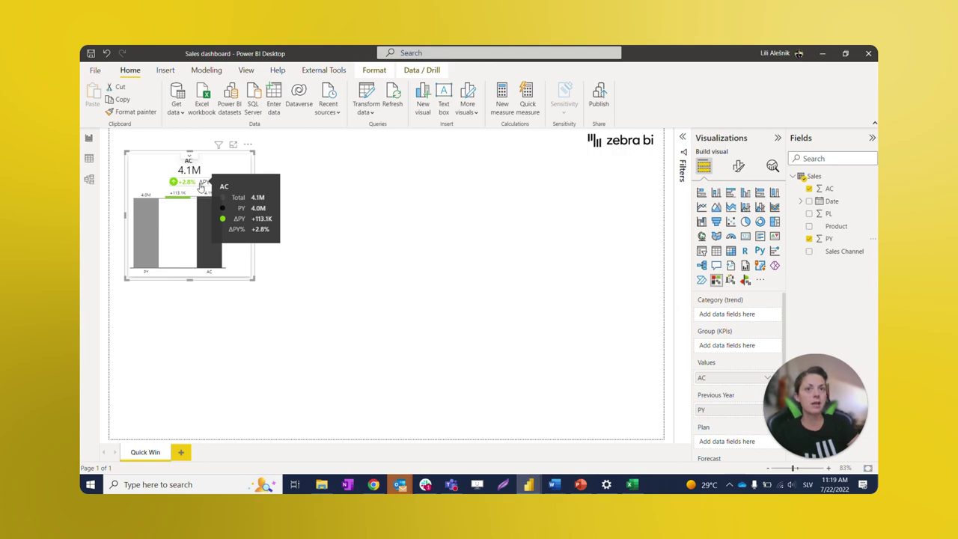
drag(828, 213, 730, 441)
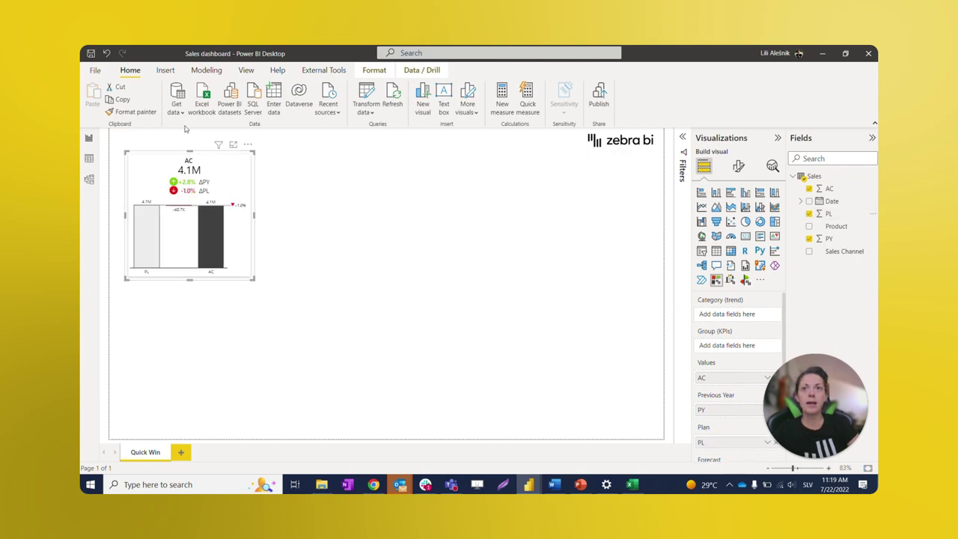
mouse_move(194, 192)
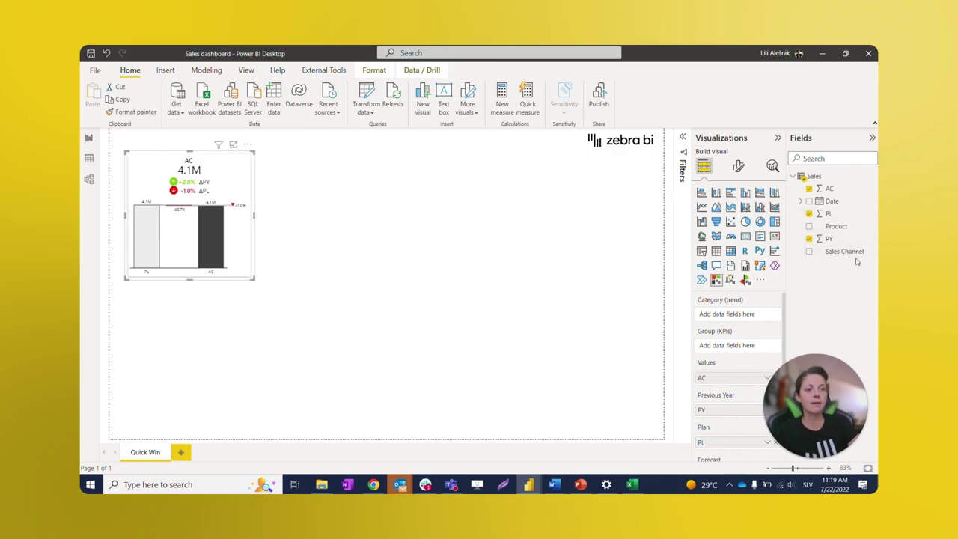
- Group the cards by Sales Channel in a wide row, trend by Month, and move Wholesale last
drag(856, 256, 756, 345)
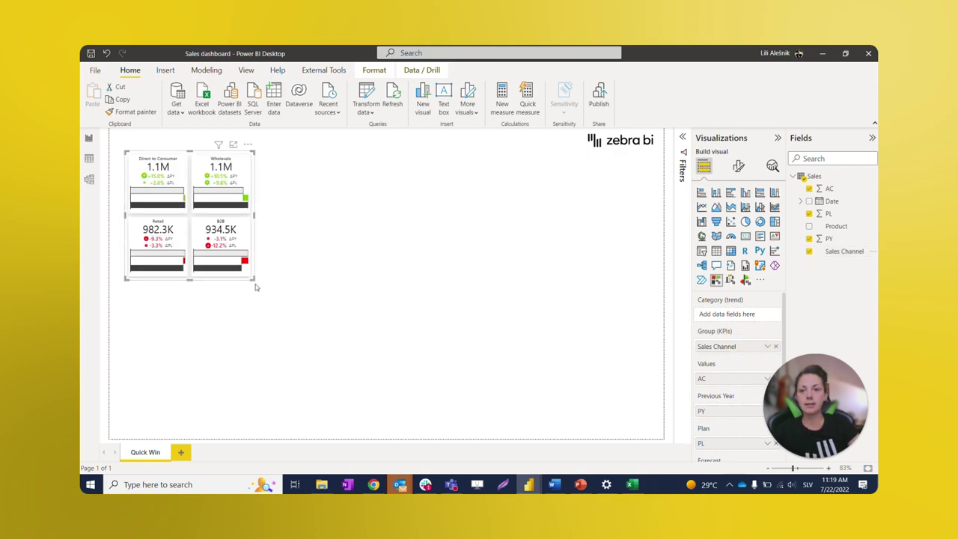
drag(254, 279, 484, 258)
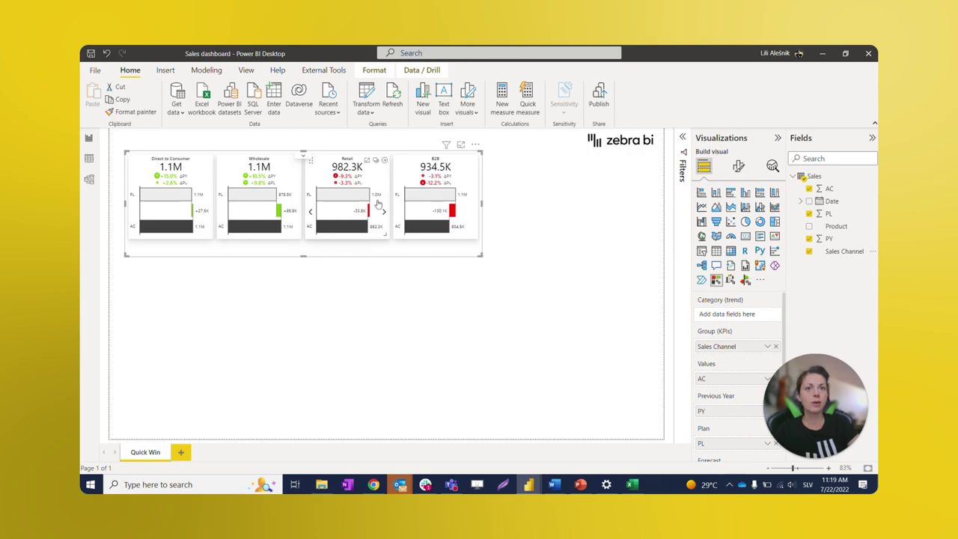
click(801, 200)
click(809, 214)
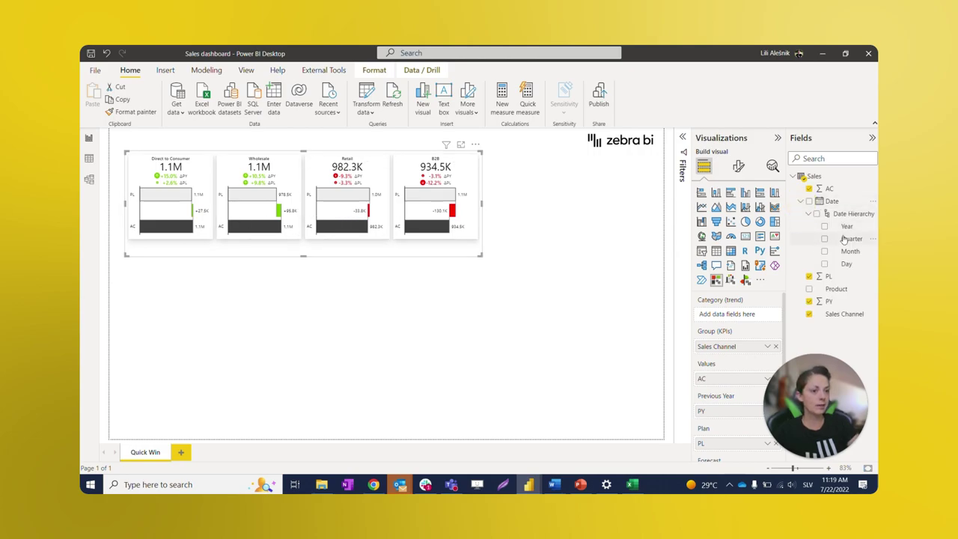
drag(850, 252, 746, 304)
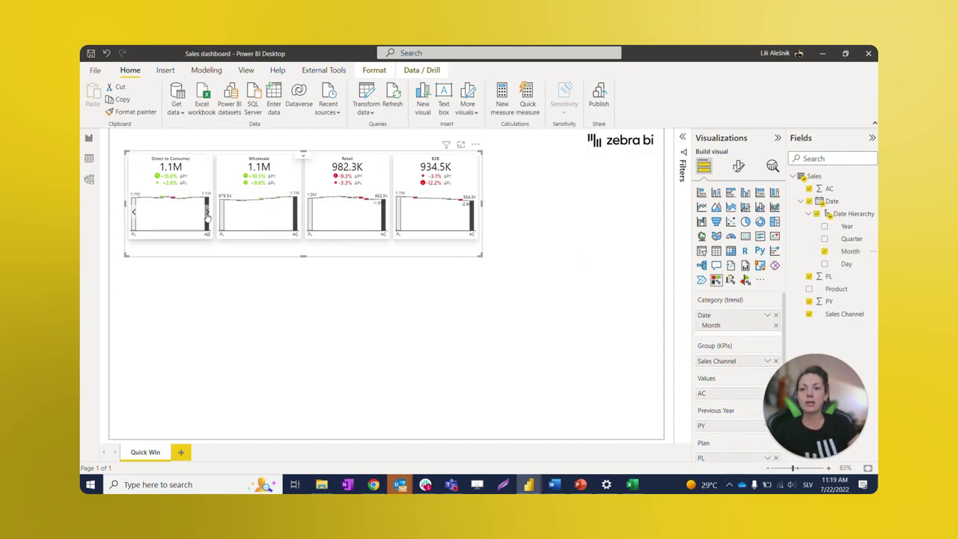
click(208, 217)
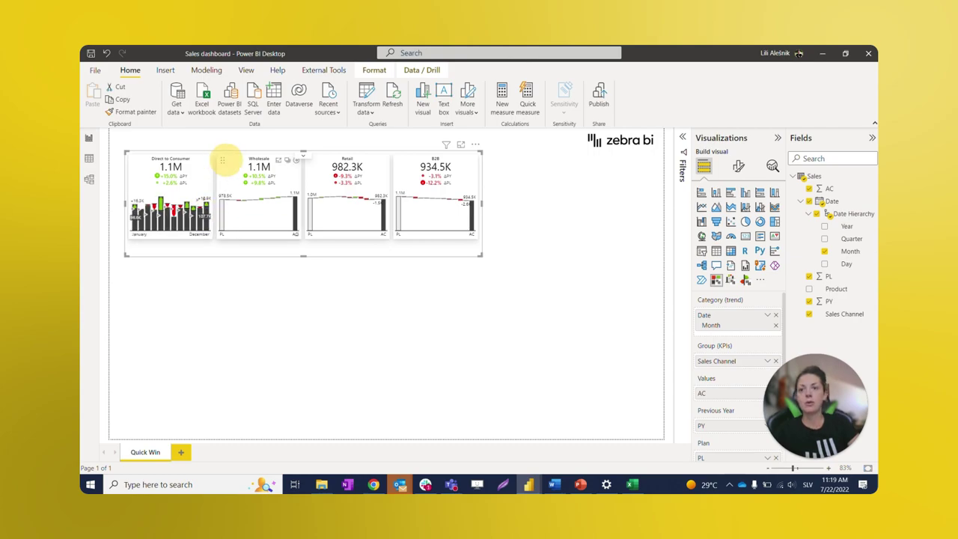
drag(223, 160, 449, 231)
- Keep variance as Relative and suppress the charts so the channel cards show only totals
click(739, 165)
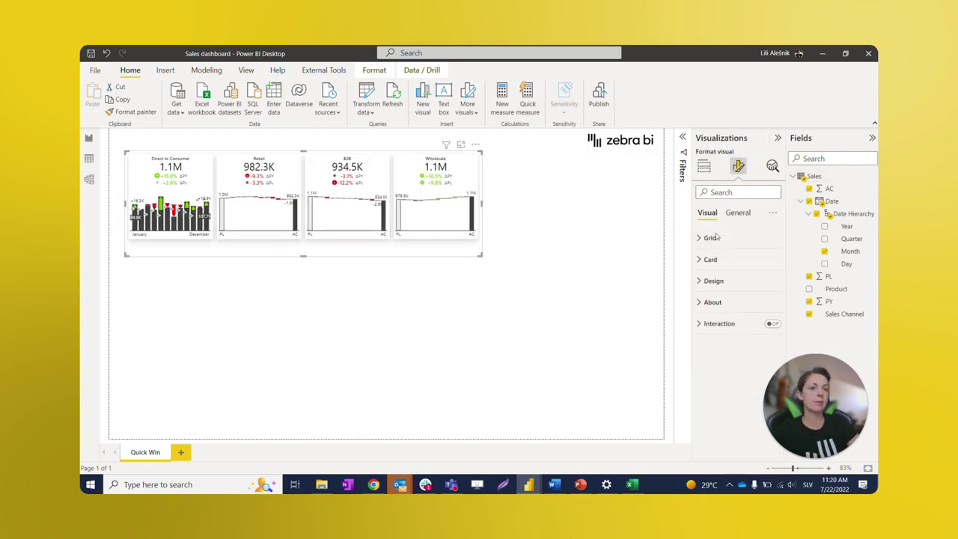
click(710, 259)
click(737, 290)
click(712, 320)
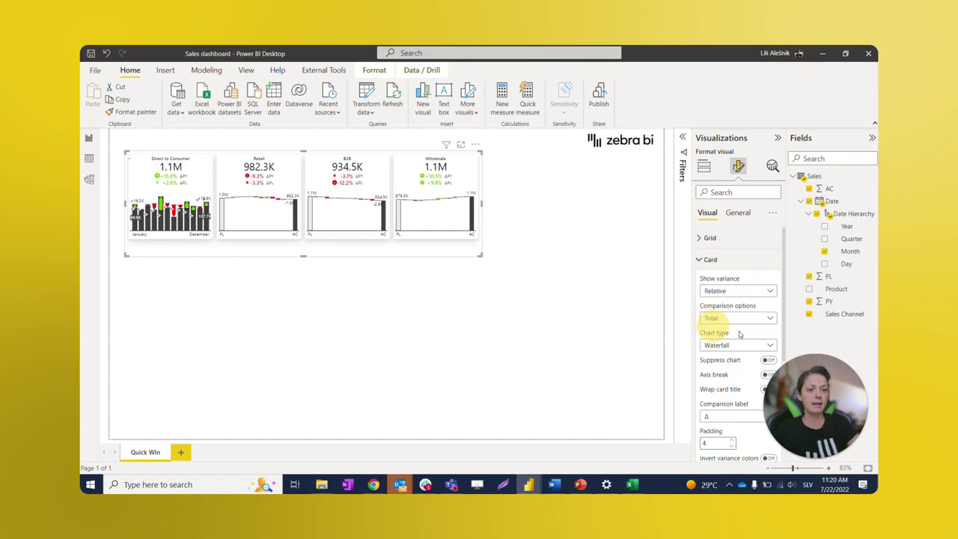
scroll(739, 334, down, 2)
click(769, 290)
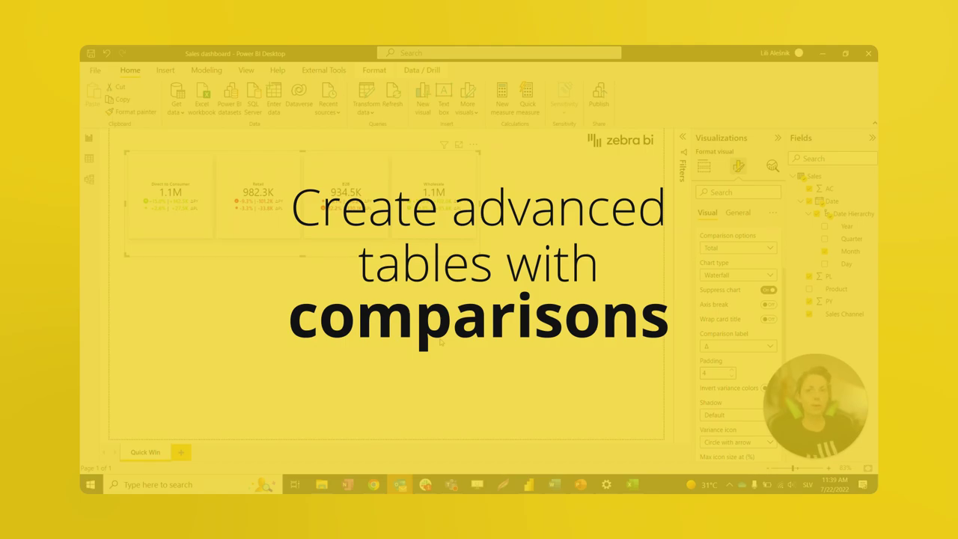
click(618, 265)
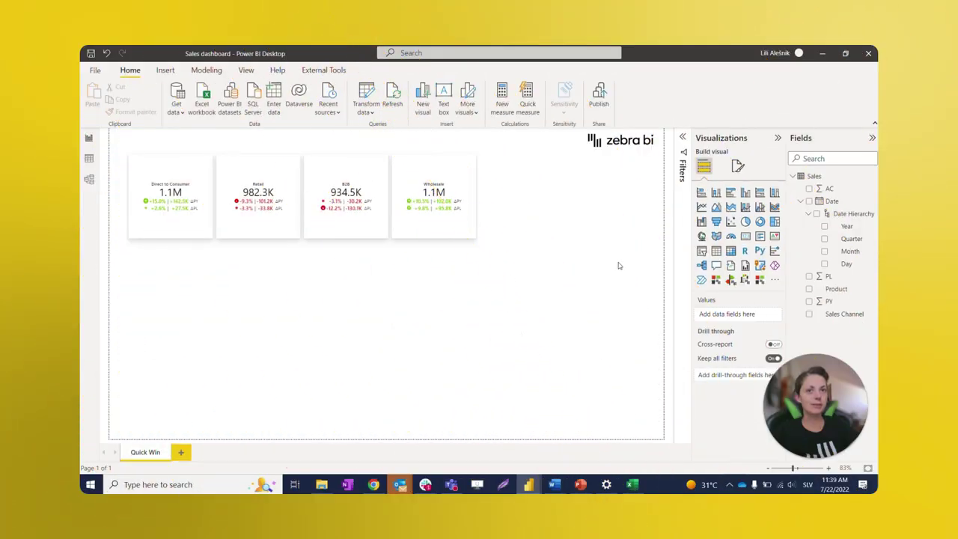
- Insert a Zebra BI table with AC values, PL plan, PY previous year and Product rows, made taller
click(730, 280)
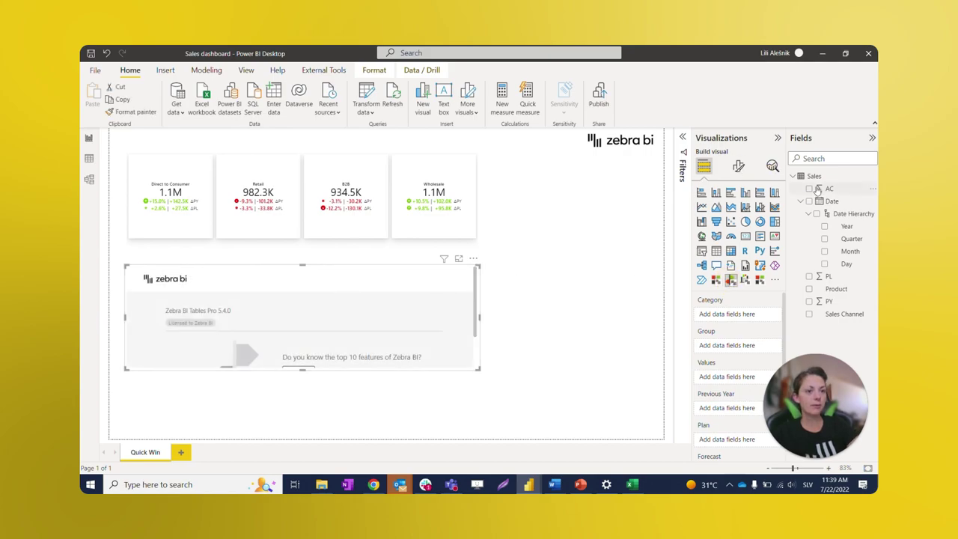
drag(827, 188, 729, 377)
drag(822, 279, 723, 443)
drag(828, 300, 727, 410)
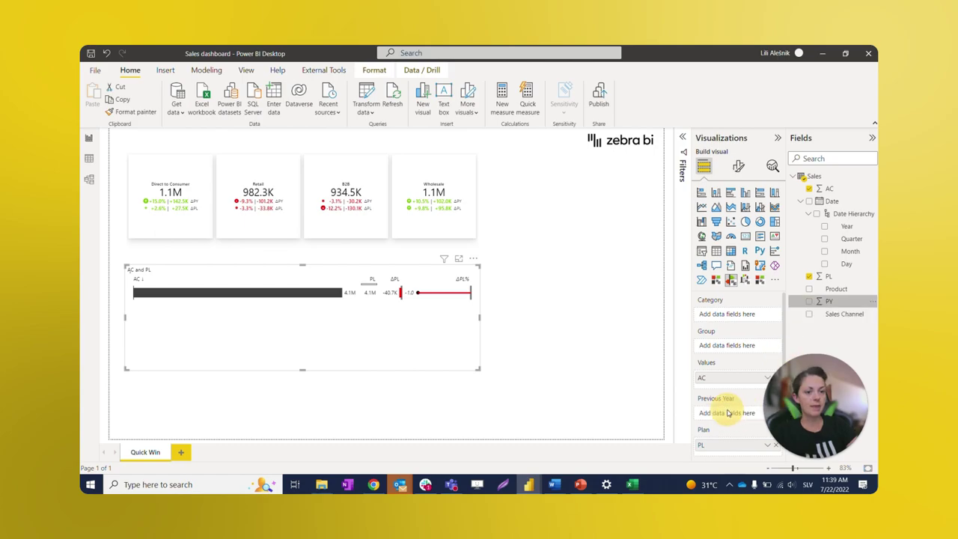
drag(832, 289, 737, 314)
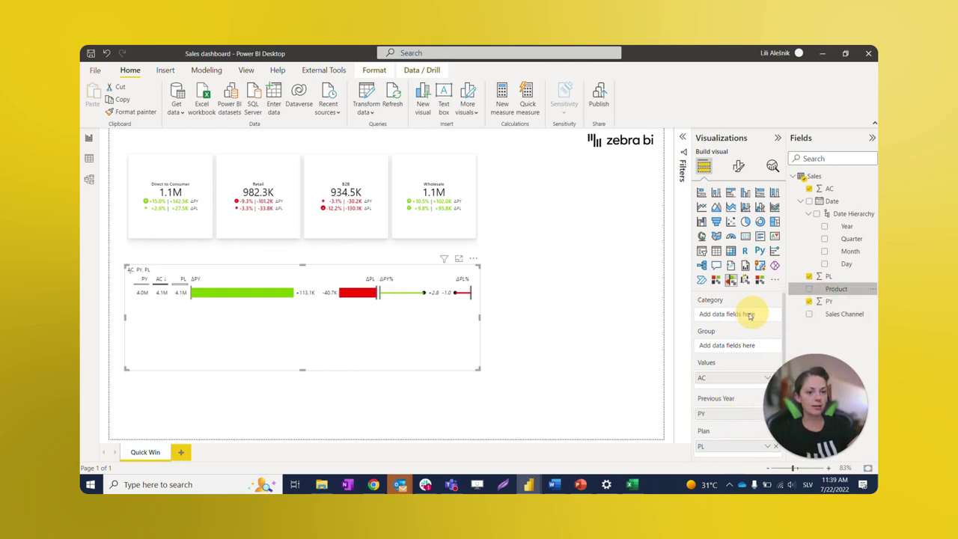
drag(301, 390, 303, 424)
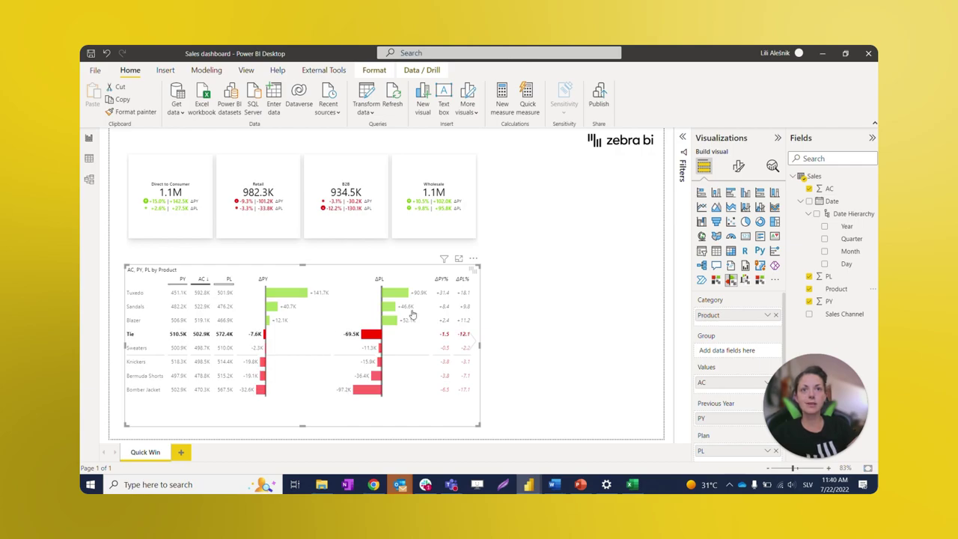
- Cross-highlight Blazer and Sweaters, then hide the PL and PY columns of the product table
click(458, 319)
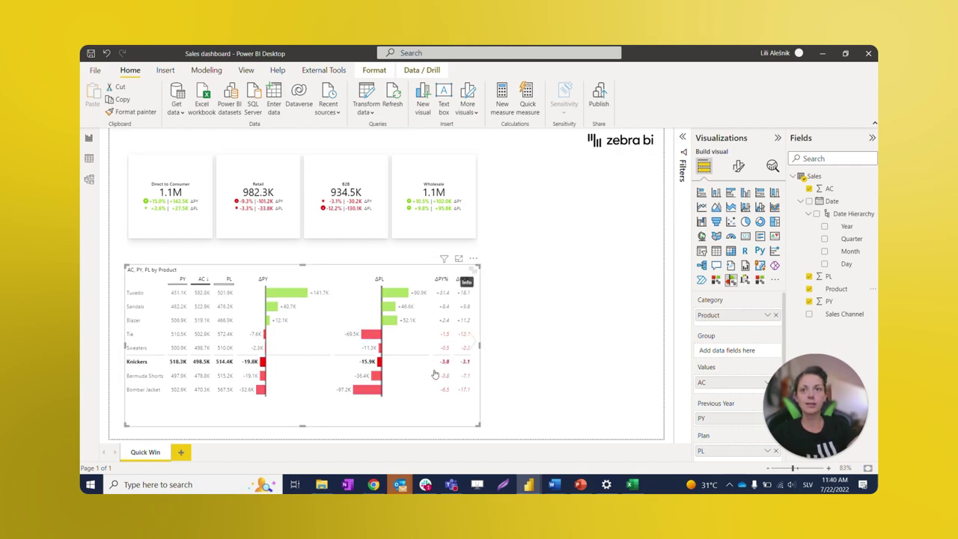
click(379, 348)
click(404, 322)
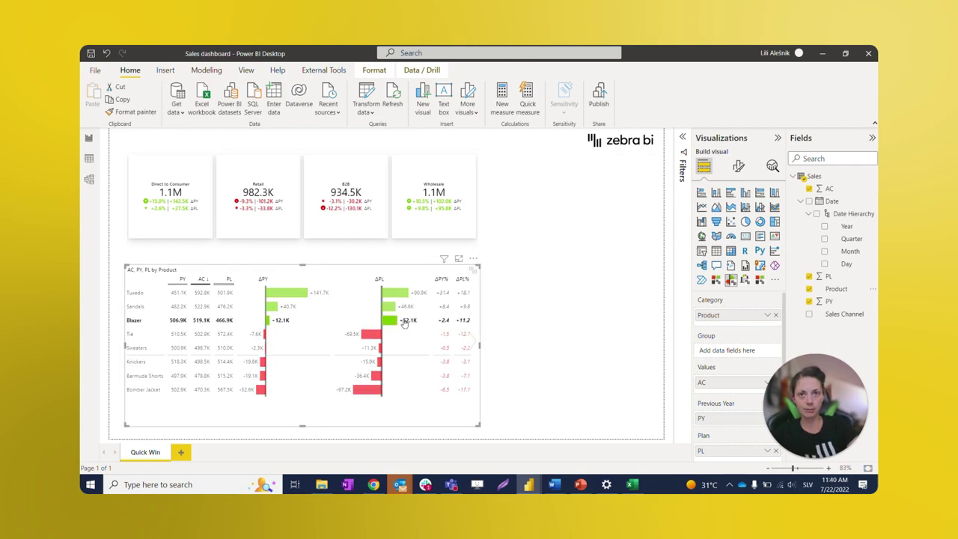
click(229, 278)
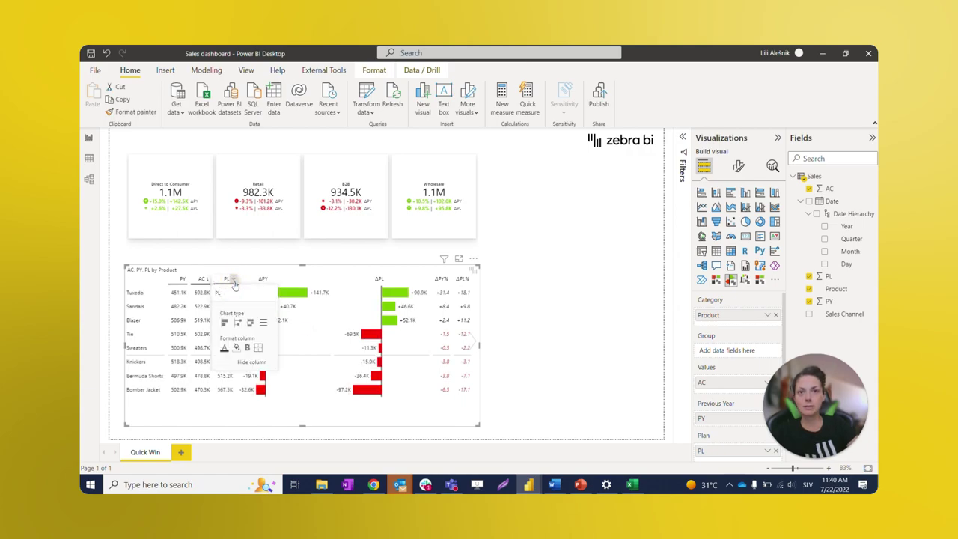
click(249, 361)
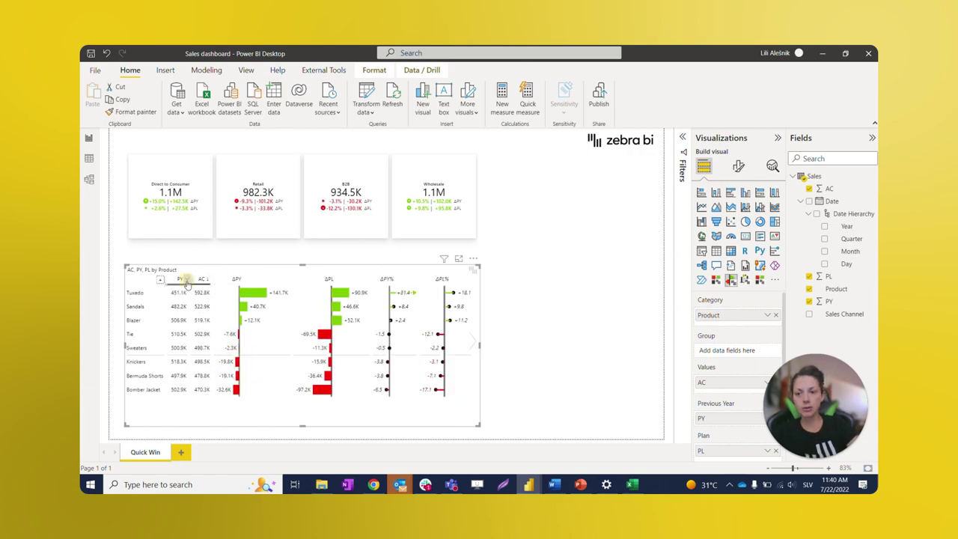
click(182, 279)
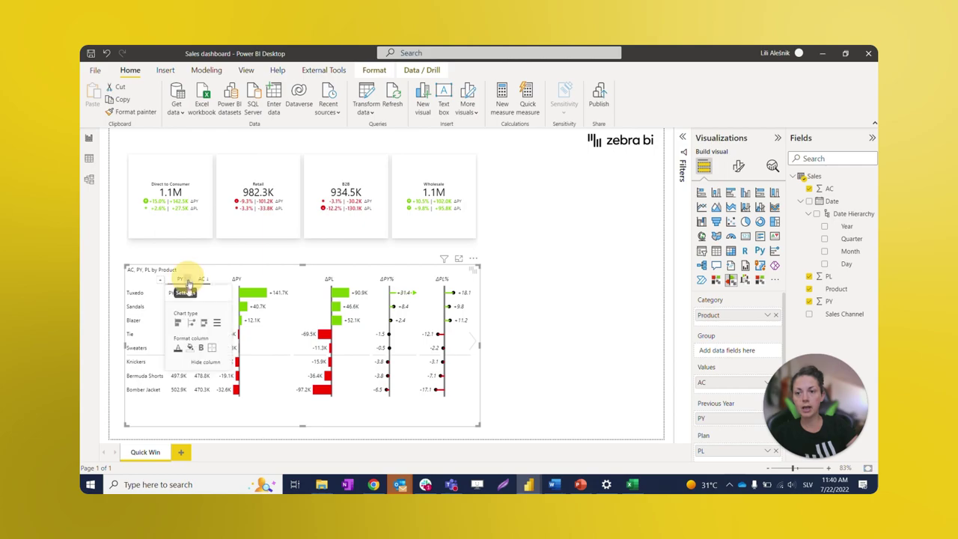
click(200, 364)
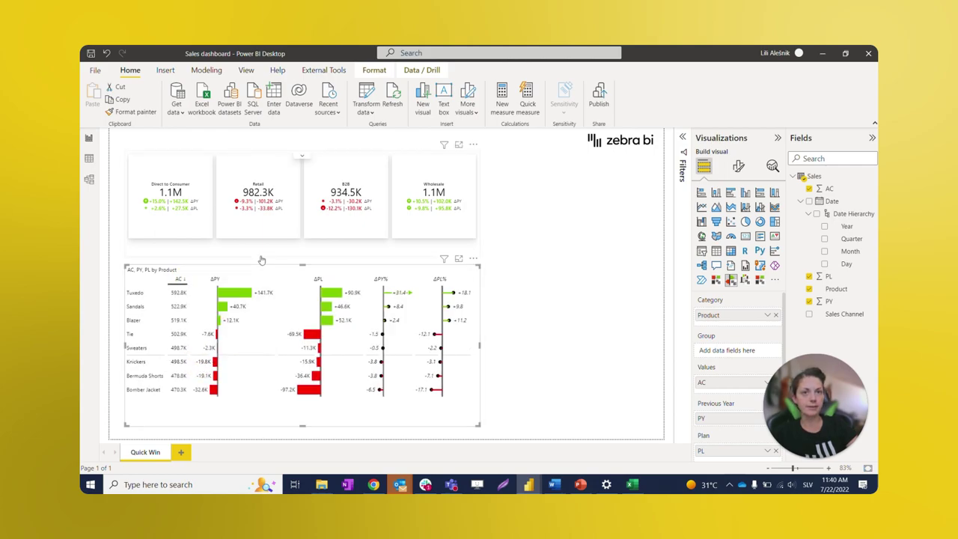
- Show the AC column as bars and widen both the product table and the channel cards
click(187, 280)
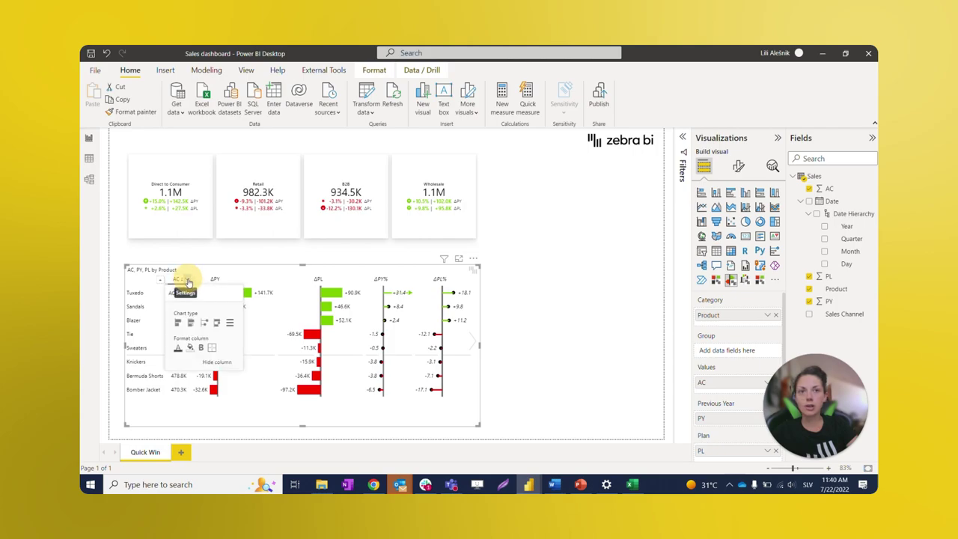
click(190, 323)
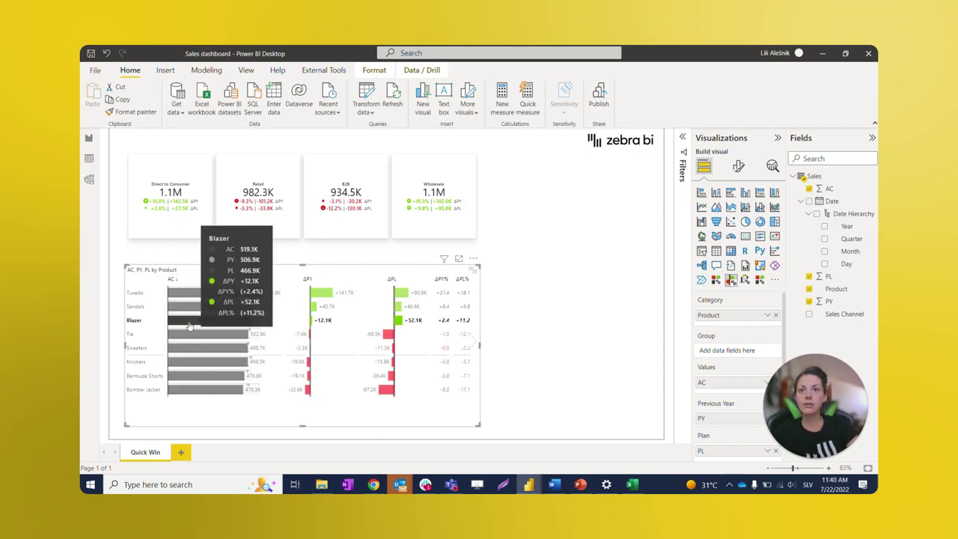
drag(479, 345, 496, 342)
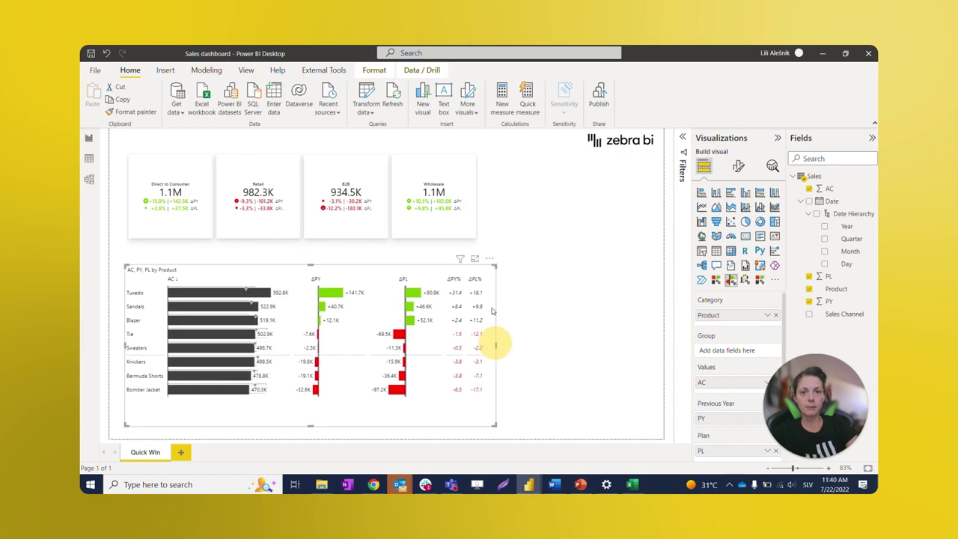
click(476, 199)
drag(480, 201, 496, 203)
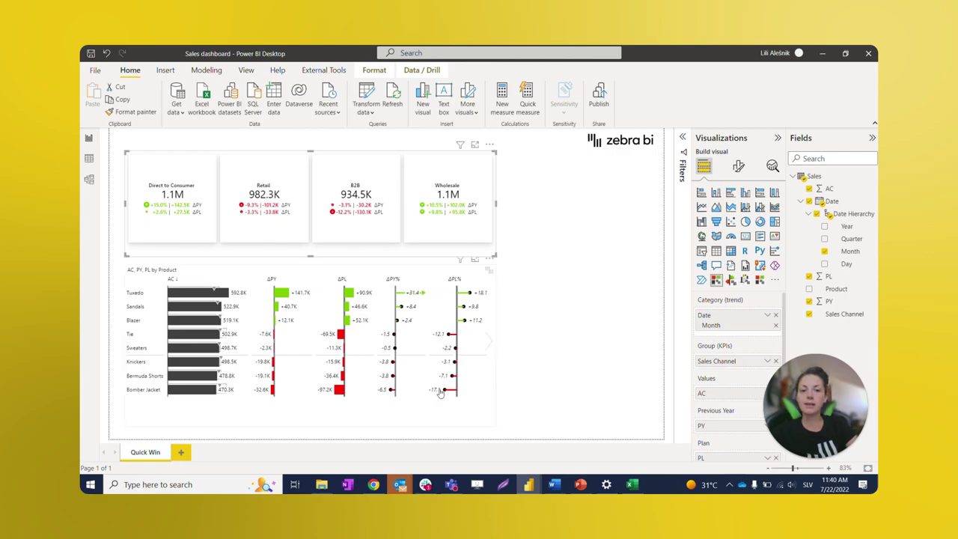
- Toggle the product visual between table and chart views, then open its Chart settings formatting
click(489, 343)
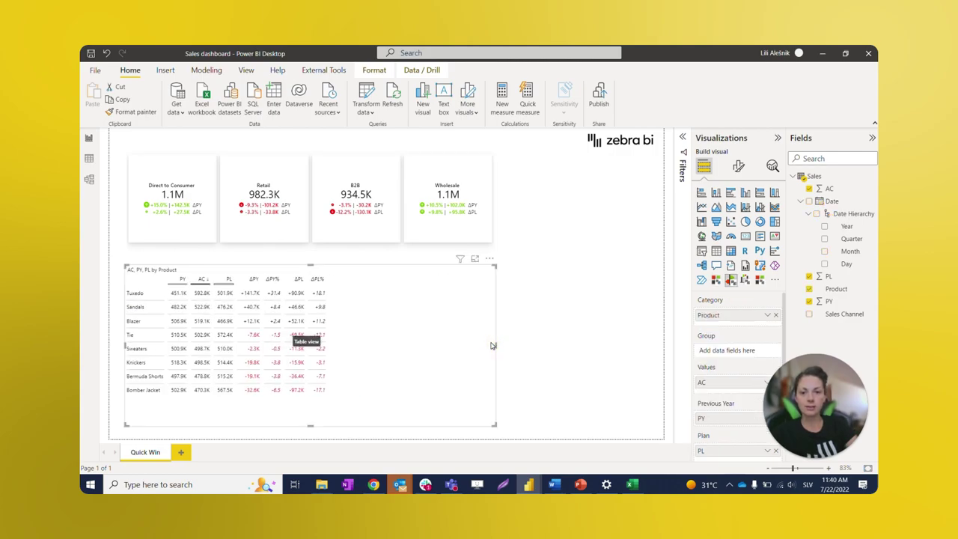
click(492, 345)
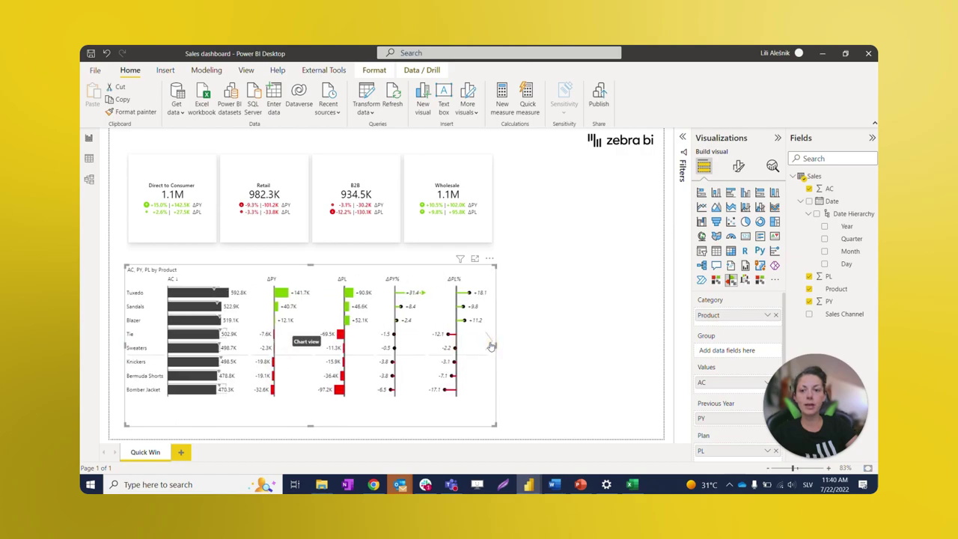
click(470, 323)
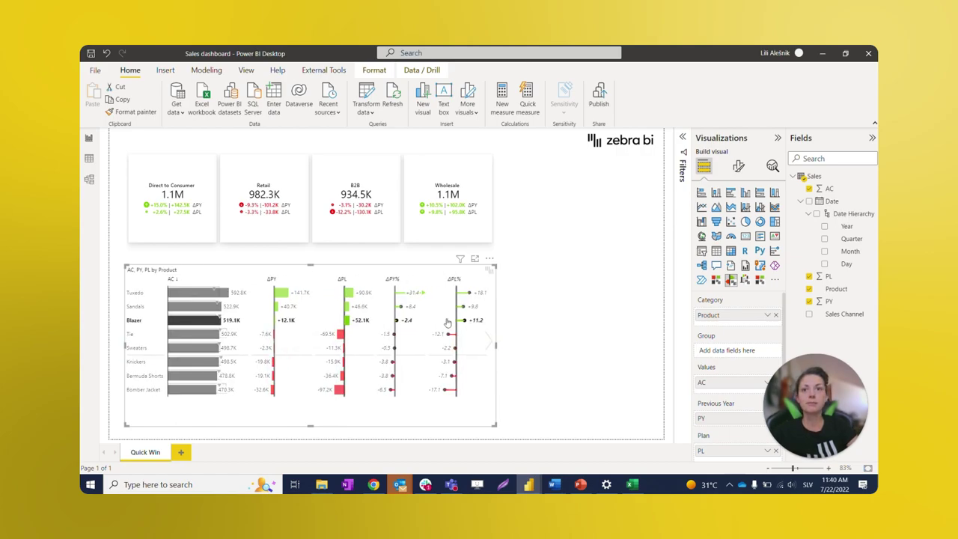
click(447, 323)
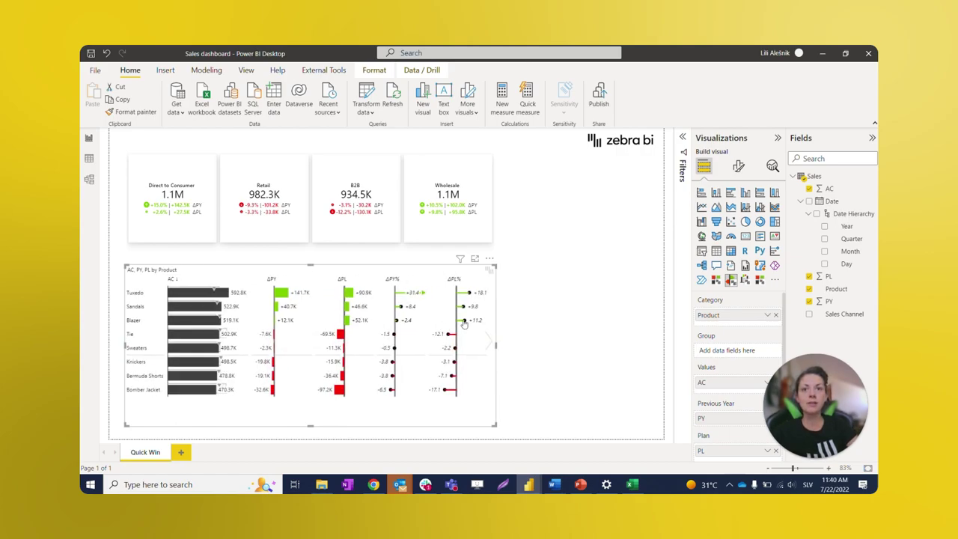
click(738, 166)
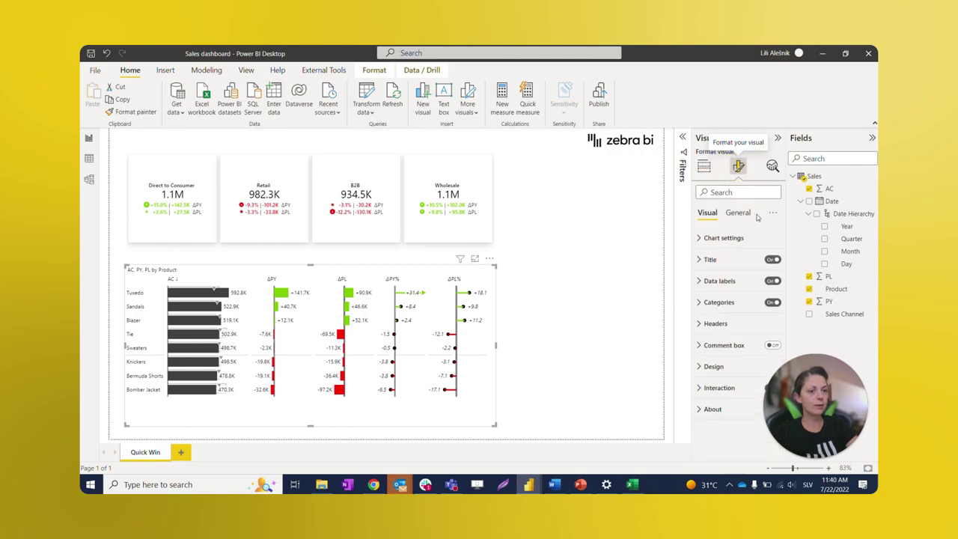
click(720, 238)
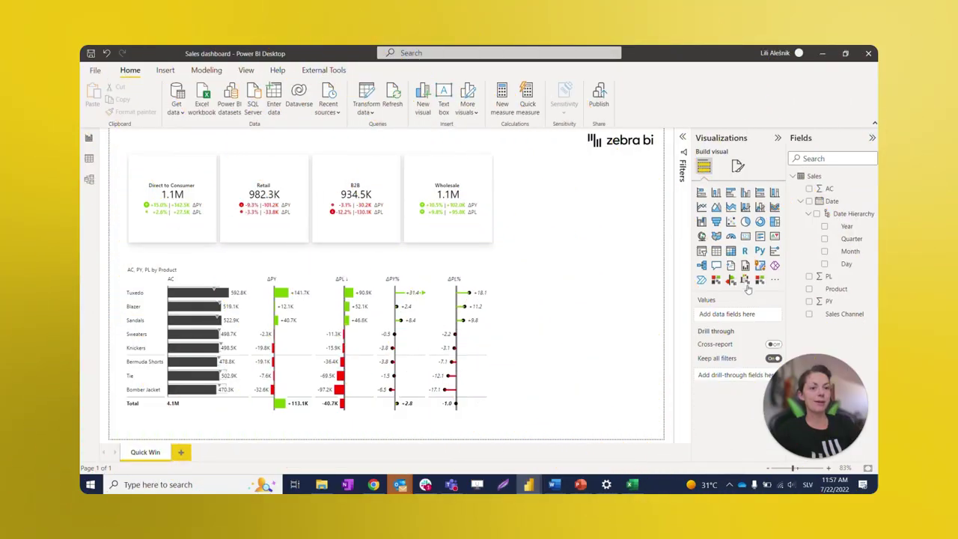
- Add a Zebra BI column chart with Month category, AC values, PL plan and PY previous year
click(746, 281)
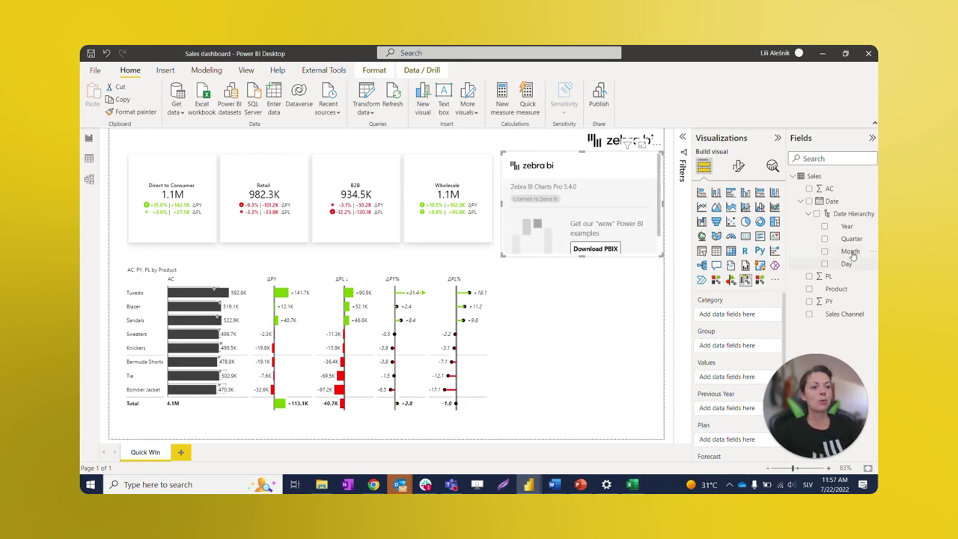
mouse_move(853, 256)
mouse_down()
mouse_move(812, 258)
mouse_move(744, 311)
mouse_up()
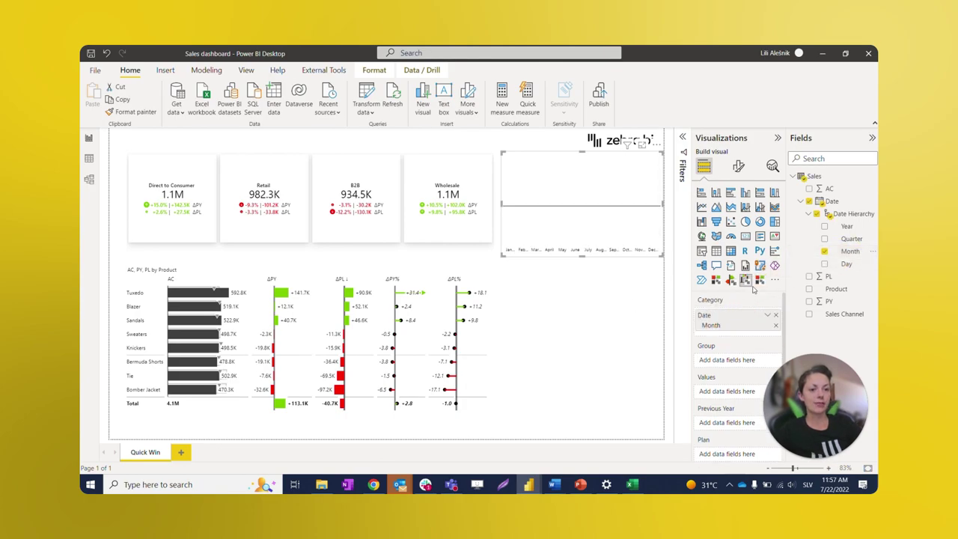
mouse_move(825, 189)
mouse_down()
mouse_move(756, 306)
mouse_move(729, 389)
mouse_up()
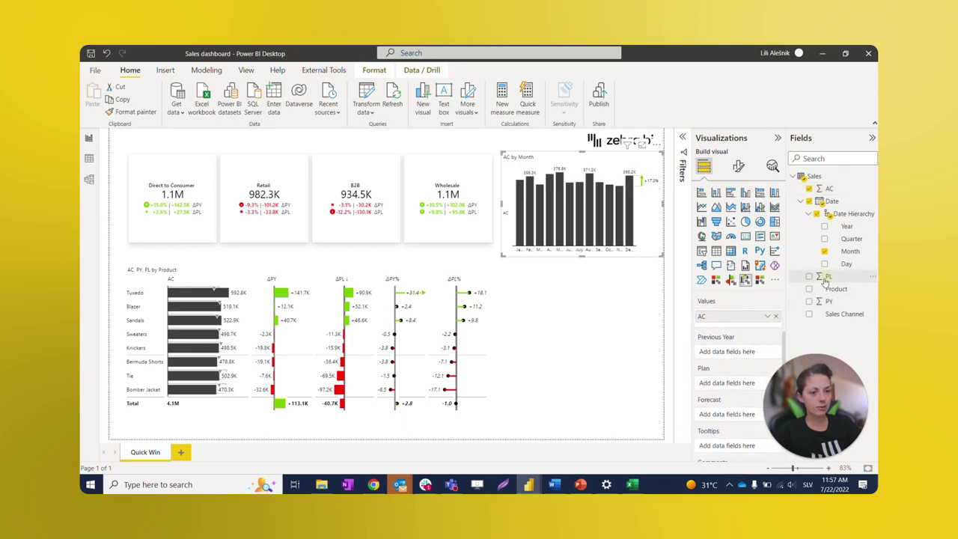
drag(826, 277, 736, 383)
drag(828, 300, 731, 357)
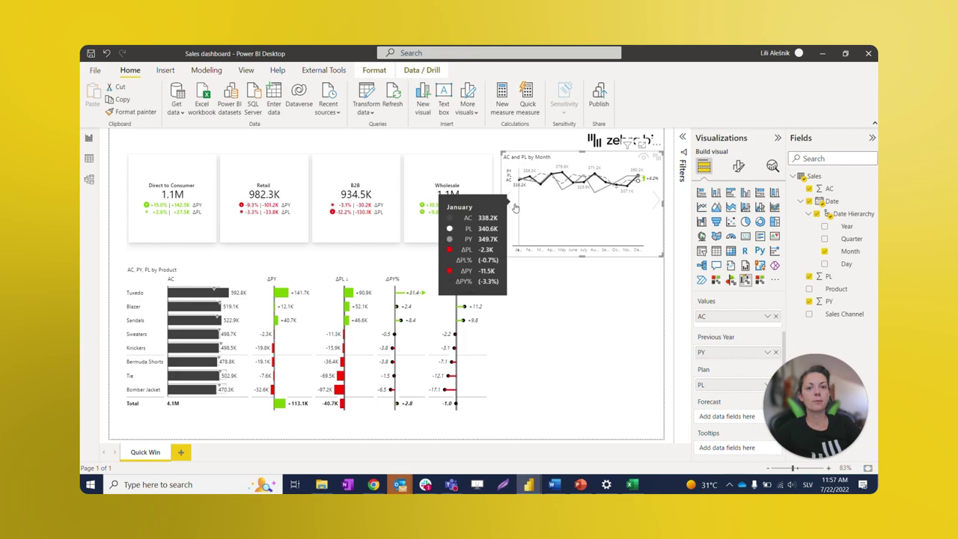
click(505, 202)
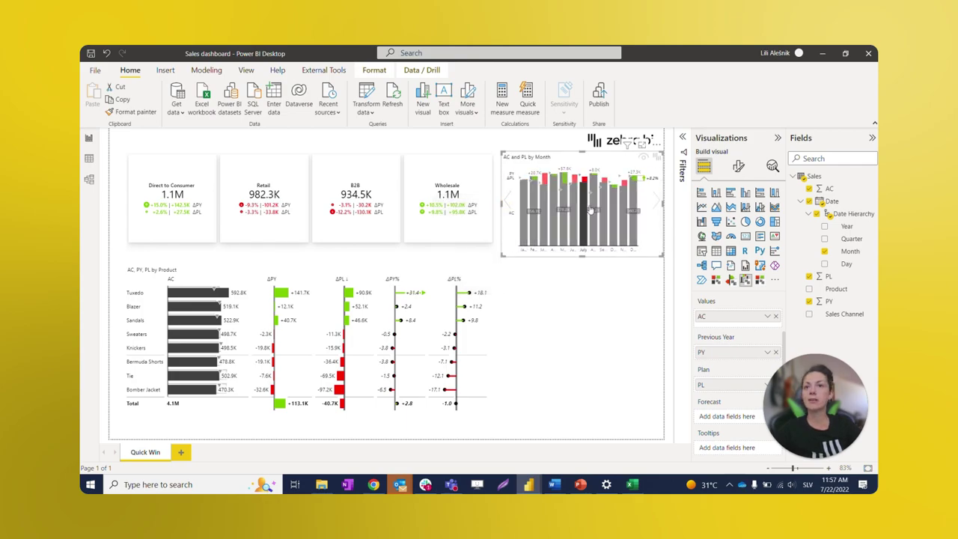
click(564, 199)
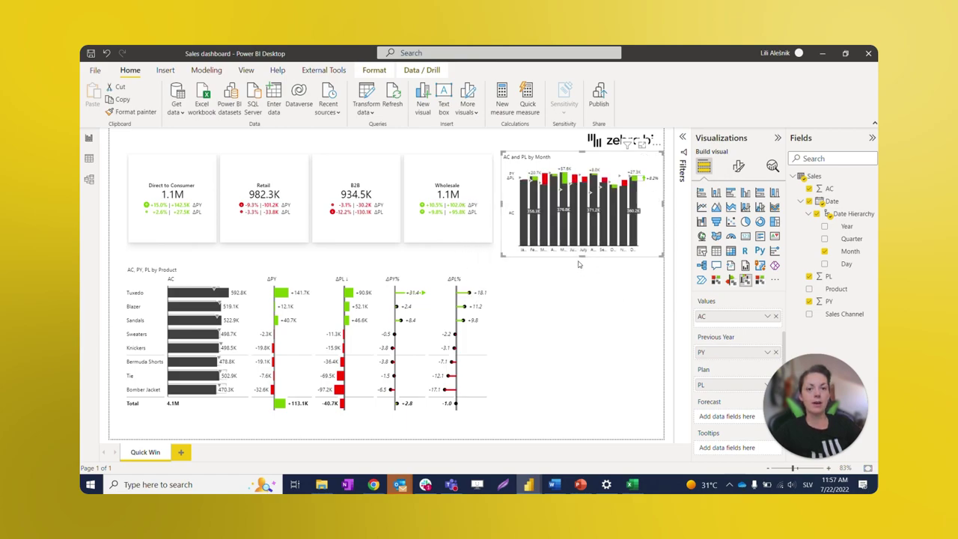
- Stretch the AC and PL by Month chart taller to stack ΔPL%, ΔPY%, ΔPL and ΔPY charts above the AC columns
drag(580, 256, 572, 345)
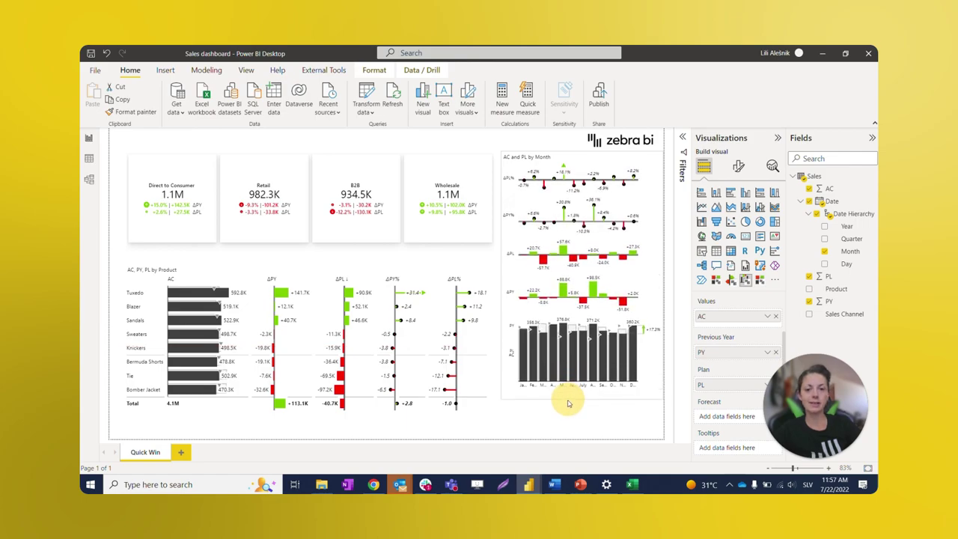
drag(568, 404, 564, 421)
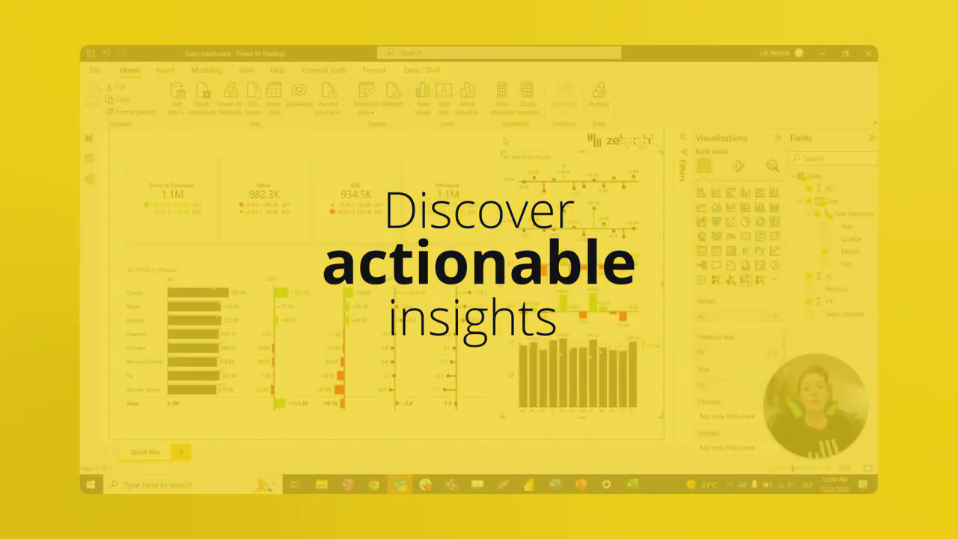
click(505, 140)
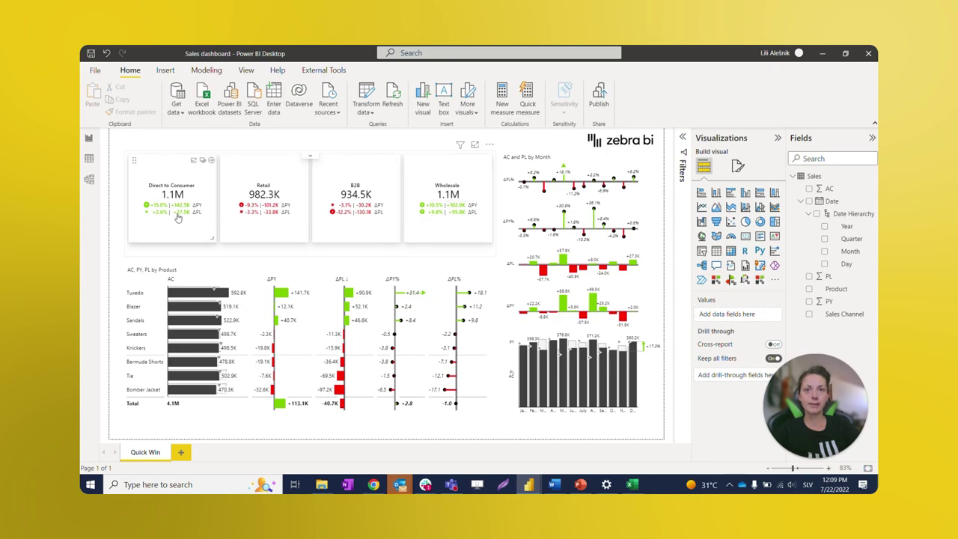
click(331, 174)
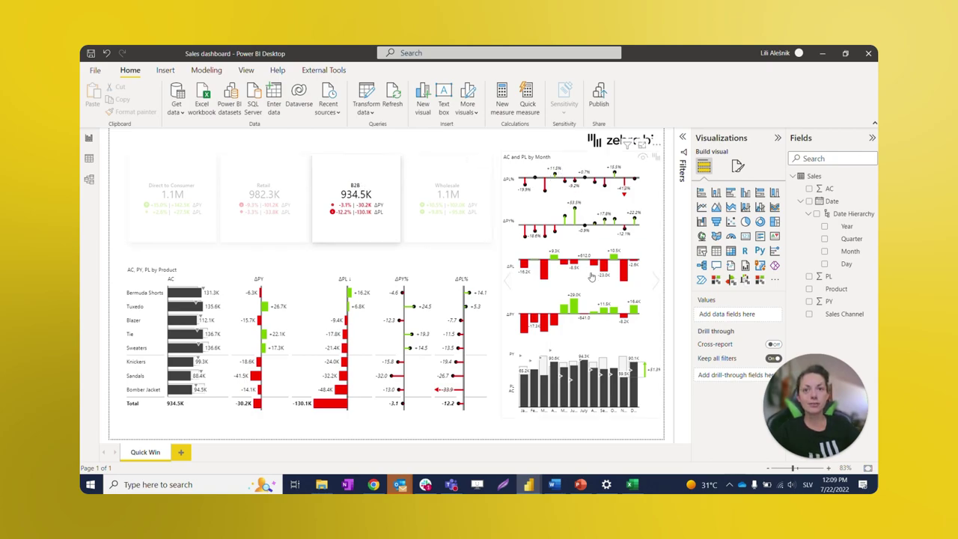
click(444, 348)
click(449, 346)
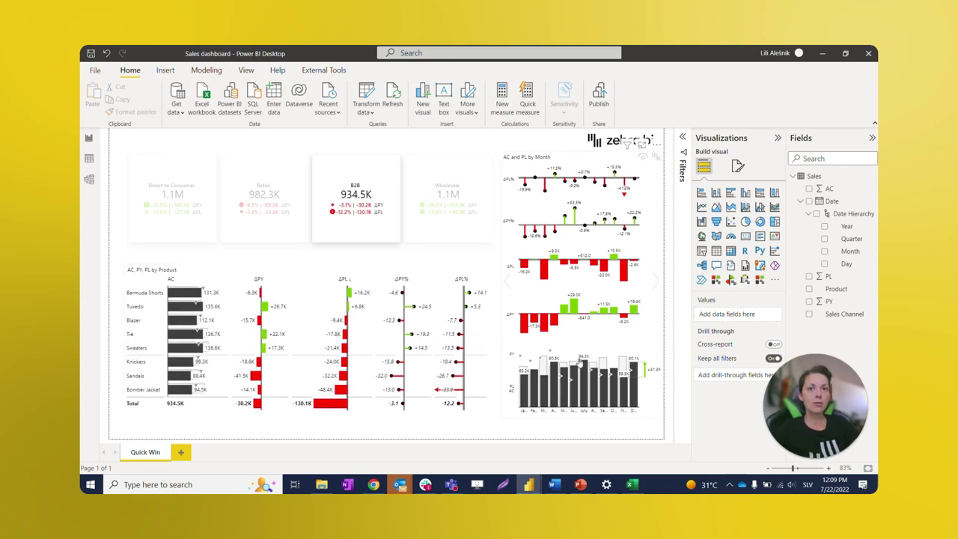
click(605, 378)
click(623, 378)
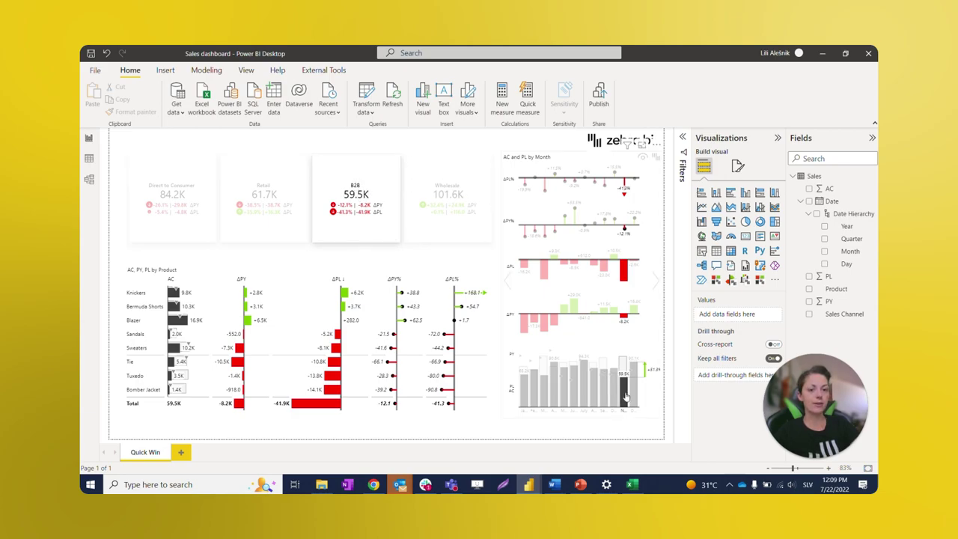
mouse_move(625, 396)
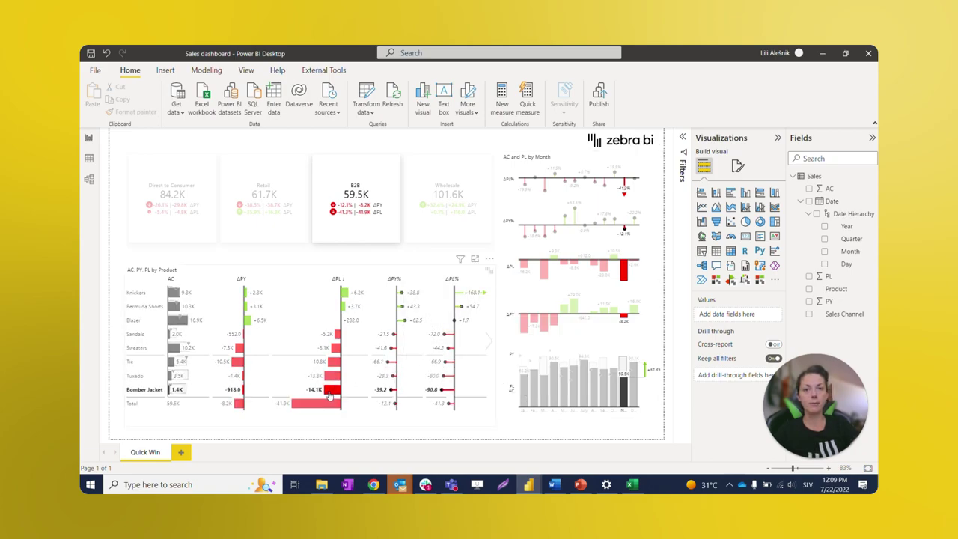
mouse_move(327, 396)
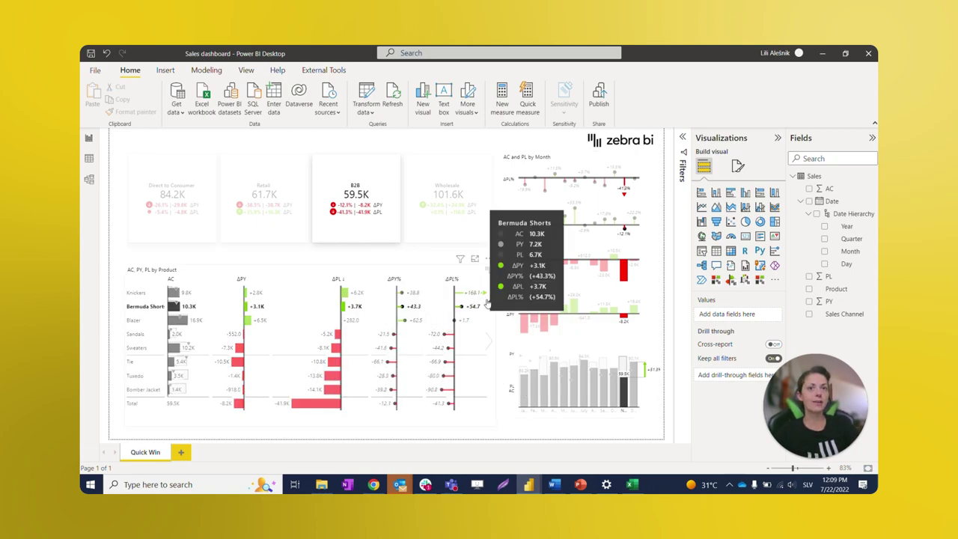
click(341, 187)
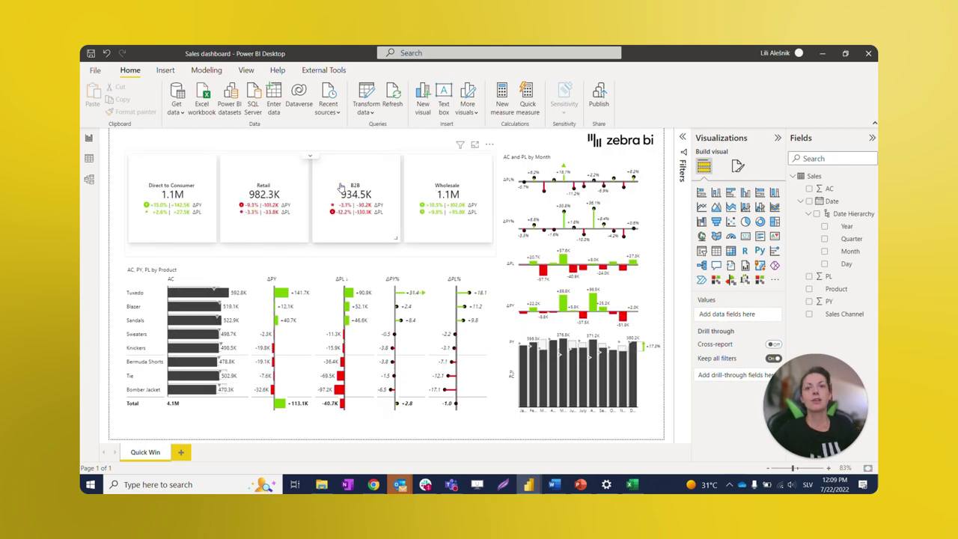